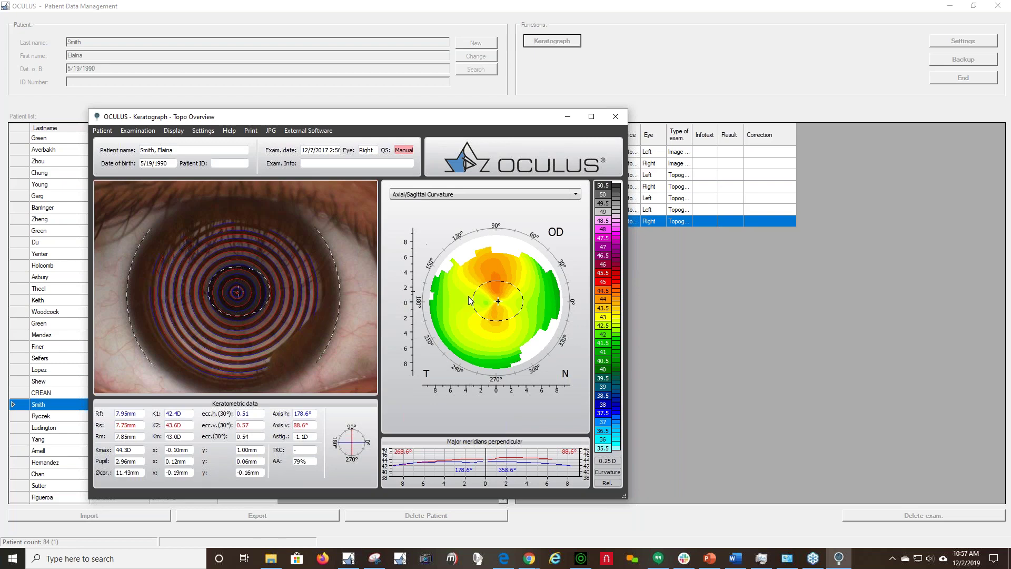
# Step: Send the patient's Keratograph exam to EyeSpace and open the second 7 Dec 2017 Generic File topography for the right eye
pyautogui.click(303, 132)
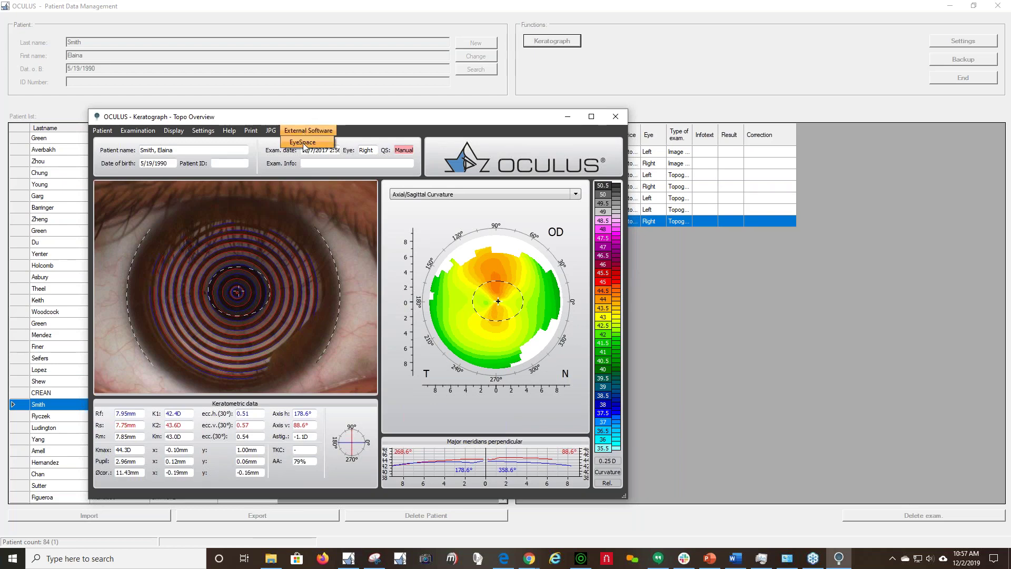
pyautogui.click(303, 143)
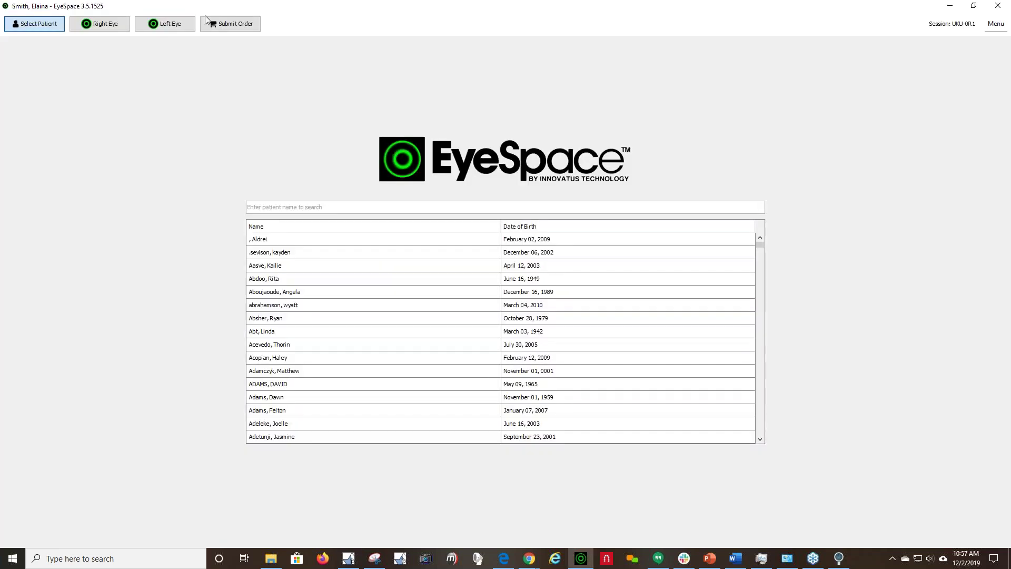
pyautogui.click(108, 25)
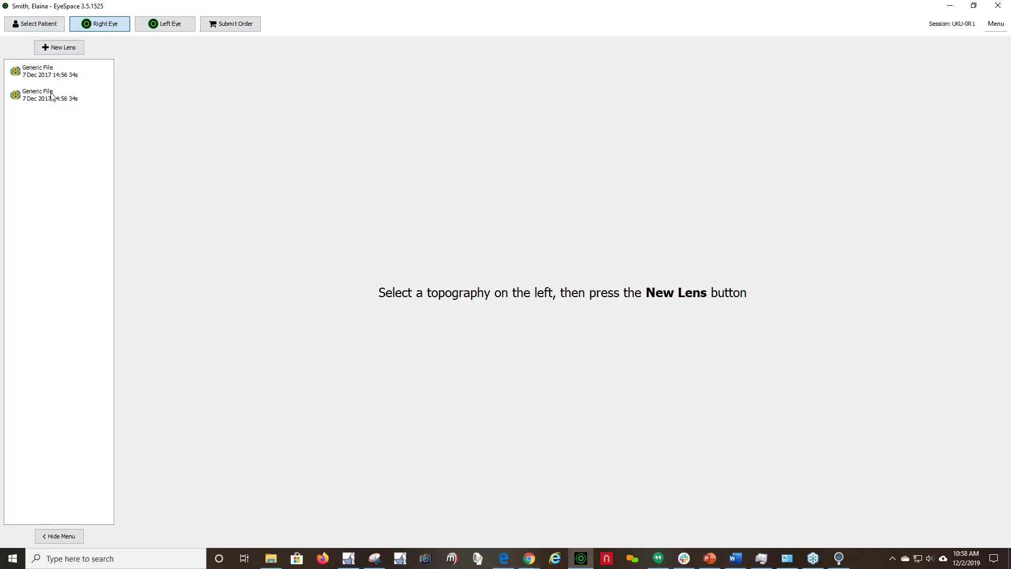
pyautogui.click(52, 95)
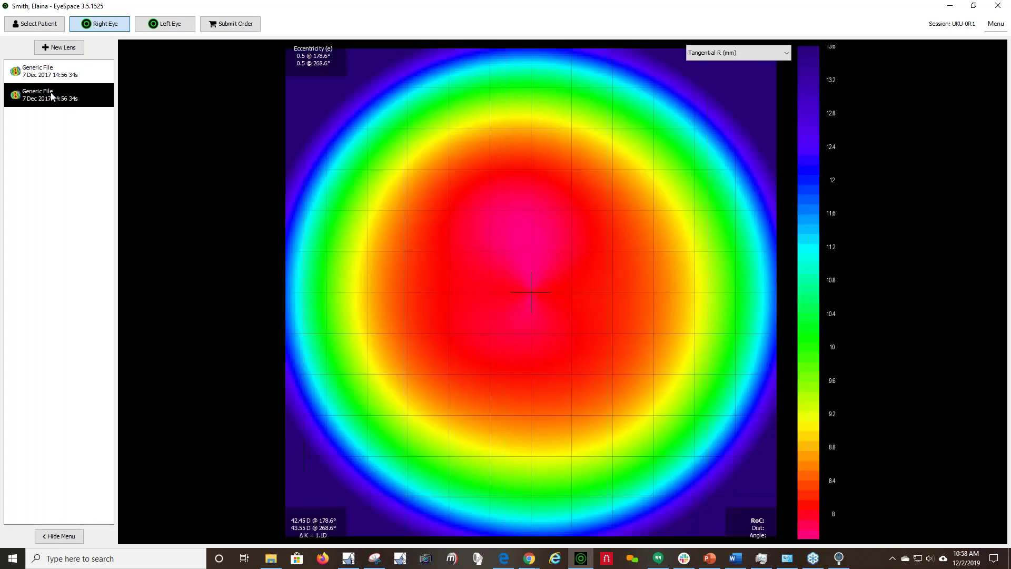
# Step: Start a new lens from this topography, choosing the Forge Ortho-K lens type and an HVID of 11.5
pyautogui.click(64, 48)
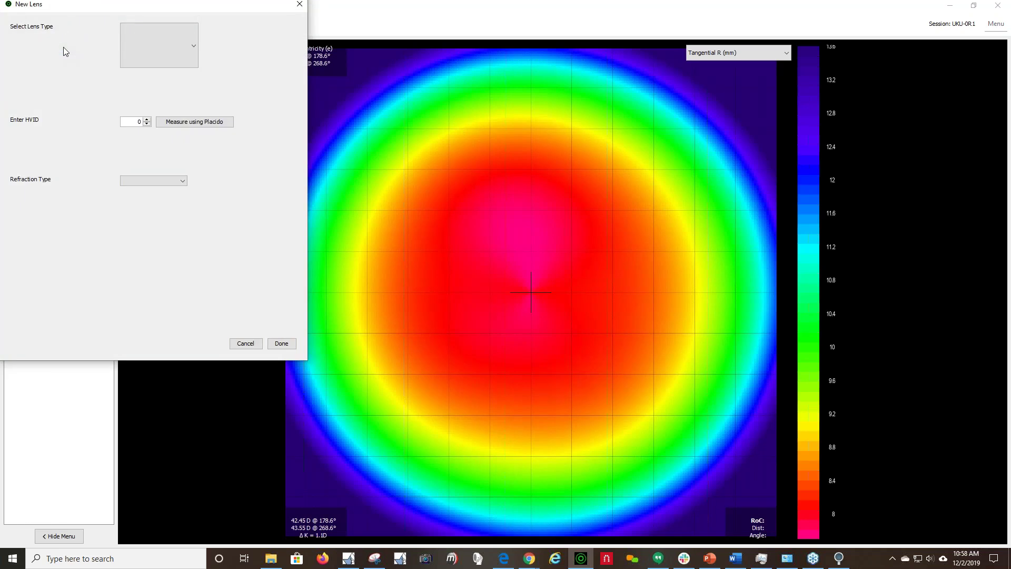
pyautogui.click(191, 45)
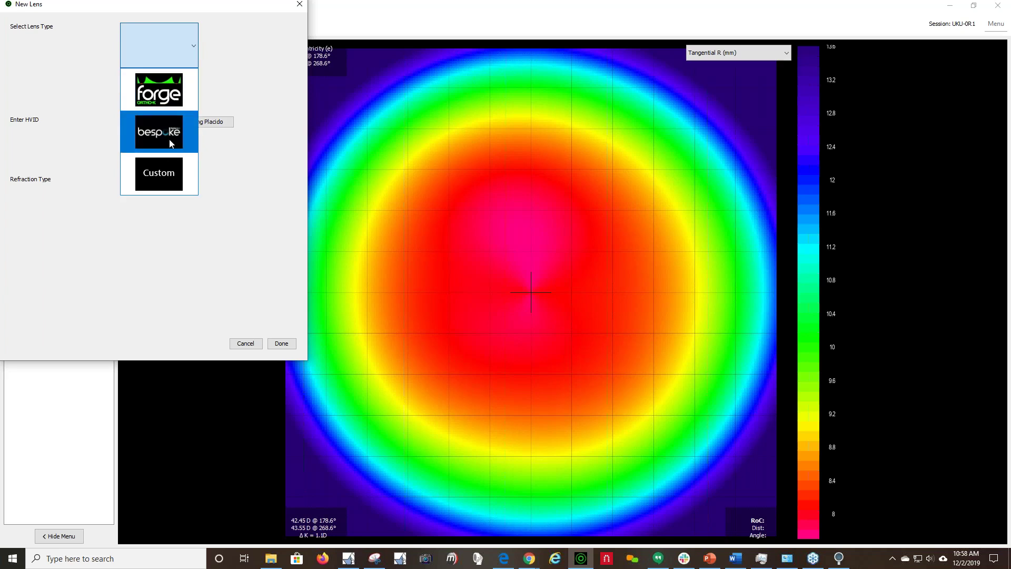
pyautogui.click(170, 94)
pyautogui.doubleClick(143, 121)
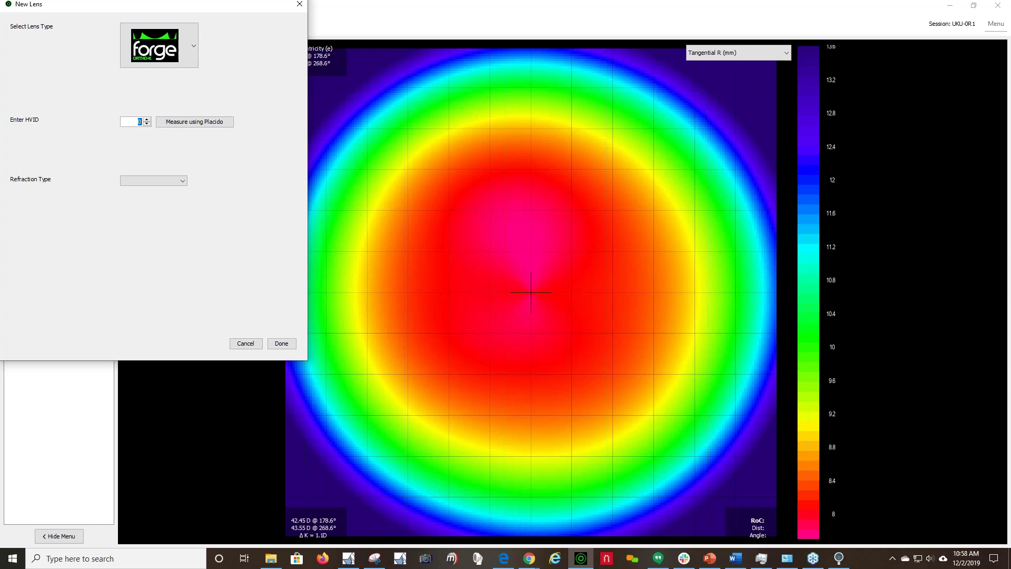
pyautogui.write('11.5')
# Step: Enter a Spectacle RX refraction of Sph -5, Cyl -0.75 and Axis 180, and create the lens
pyautogui.click(154, 181)
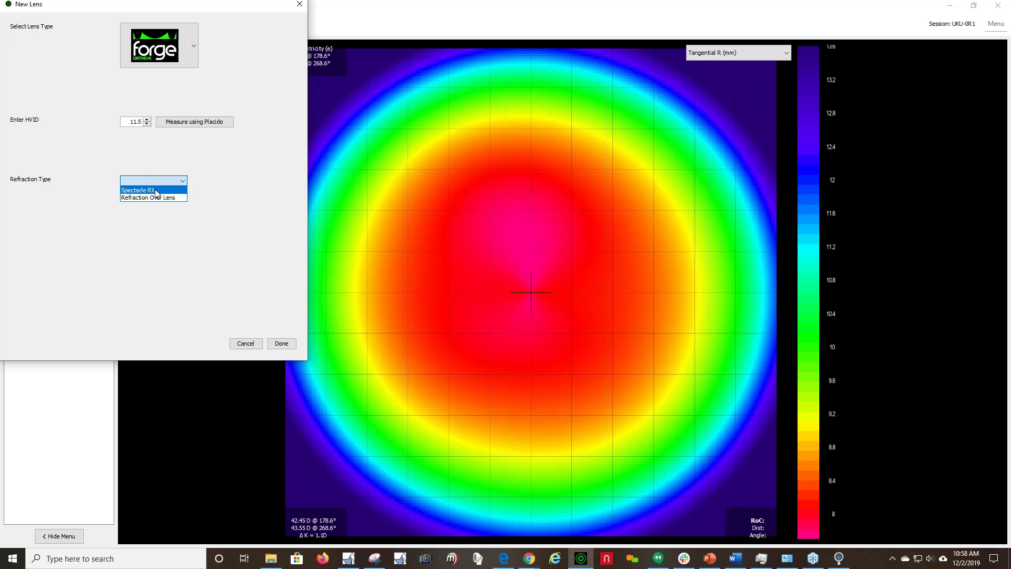
pyautogui.click(156, 190)
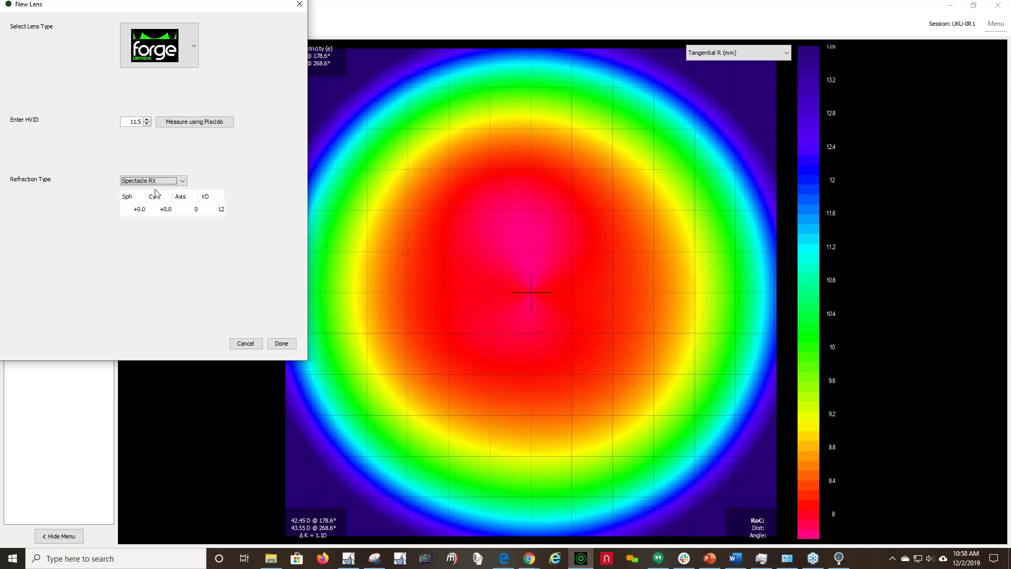
pyautogui.click(141, 214)
pyautogui.write('-5')
pyautogui.click(168, 210)
pyautogui.write('-.75')
pyautogui.click(197, 211)
pyautogui.write('180')
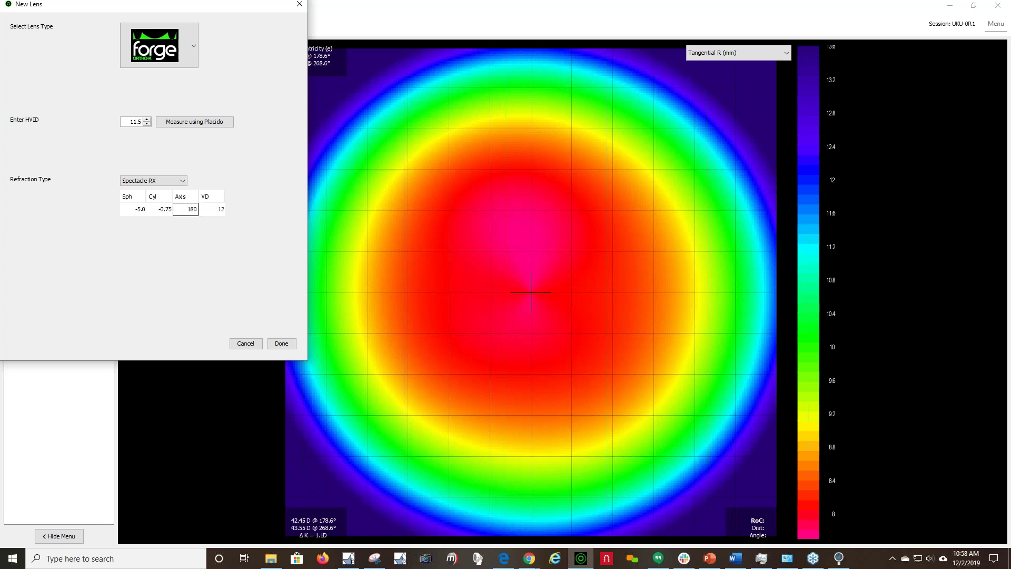
pyautogui.click(282, 343)
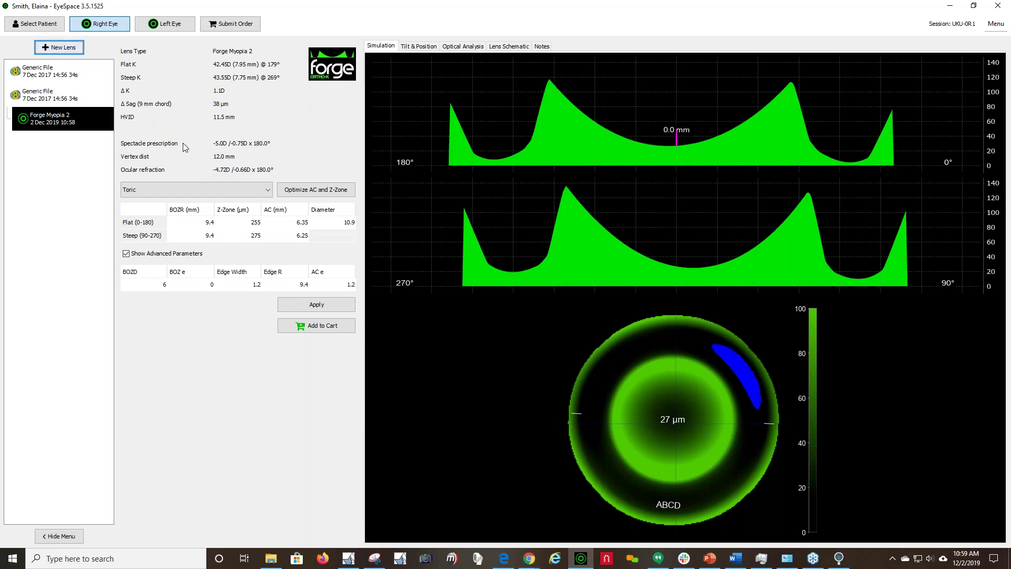
# Step: Set the Z-Zone to 245 µm on the flat meridian and 265 µm on the steep meridian, and apply the change
pyautogui.click(206, 226)
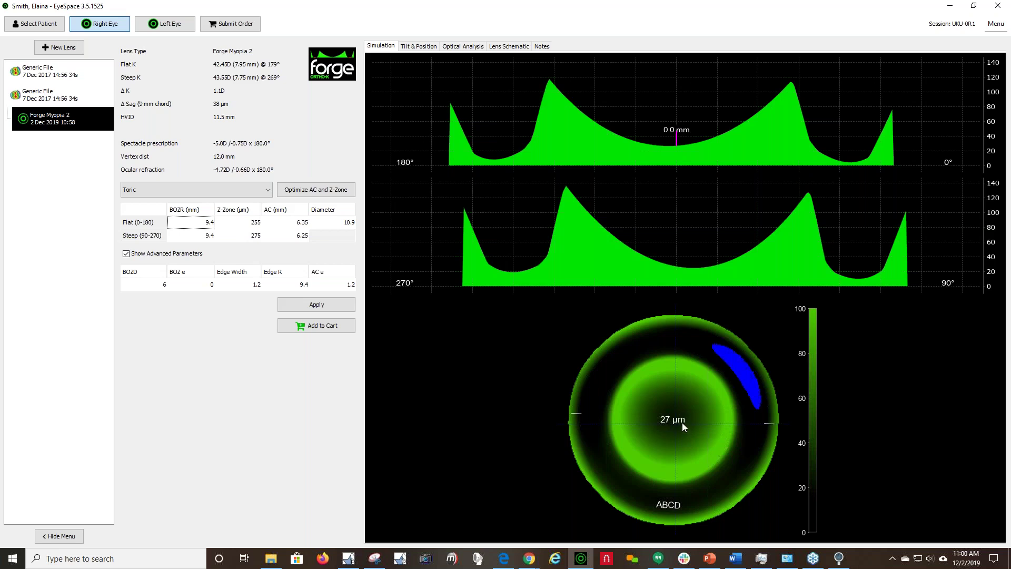
pyautogui.doubleClick(260, 223)
pyautogui.write('245')
pyautogui.doubleClick(255, 237)
pyautogui.write('265')
pyautogui.click(312, 306)
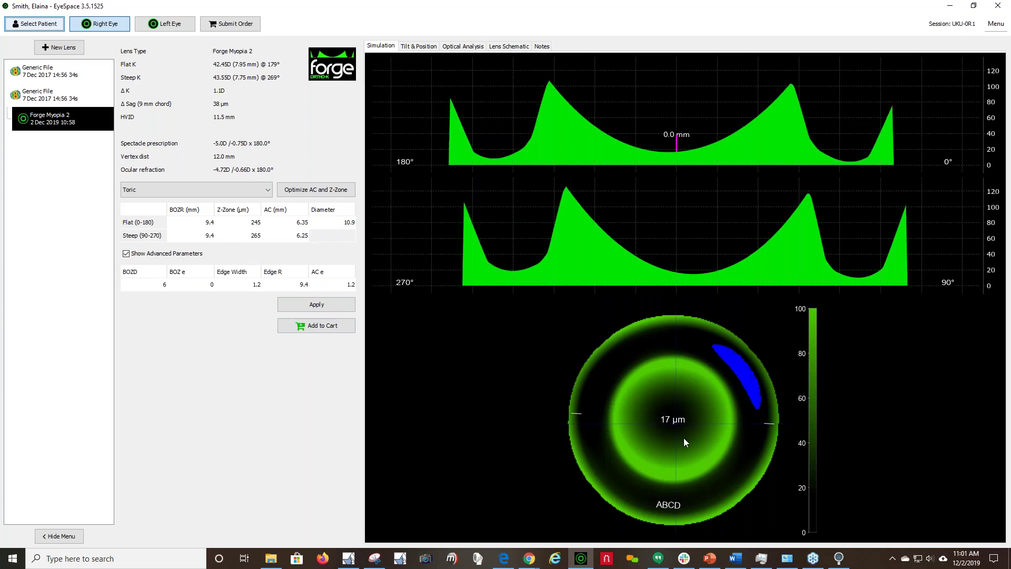
# Step: Review the lens's AC and diameter plus the advanced BOZ e, Edge Width, Edge R and AC e parameters
pyautogui.click(302, 225)
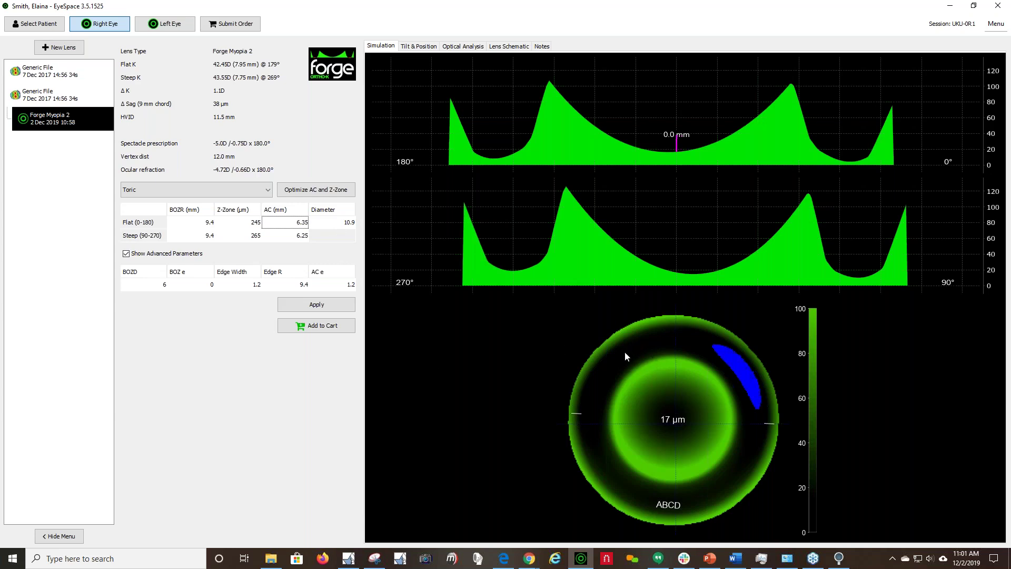
pyautogui.click(349, 223)
pyautogui.click(207, 289)
pyautogui.click(246, 284)
pyautogui.click(302, 285)
pyautogui.doubleClick(298, 289)
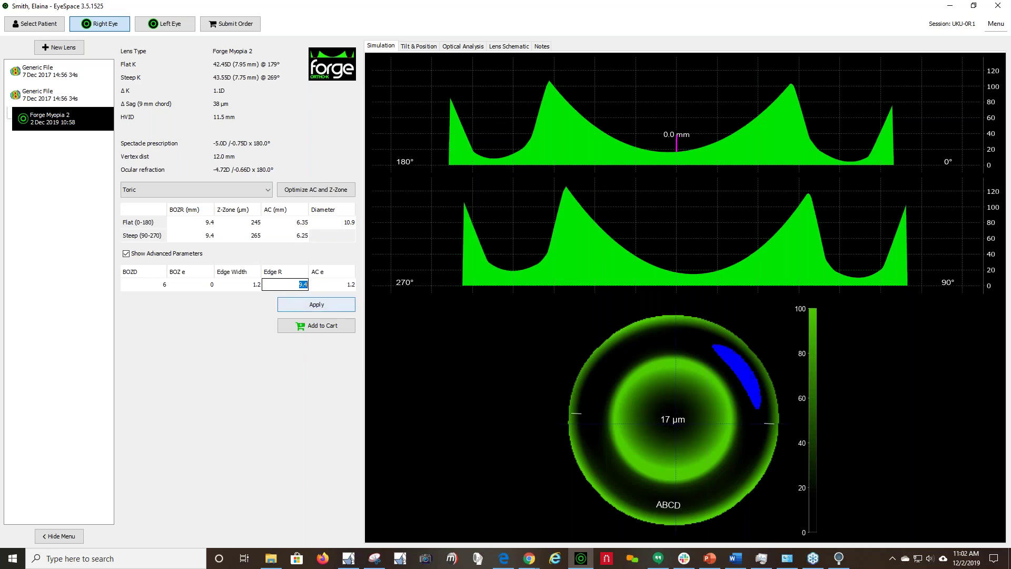
pyautogui.click(339, 284)
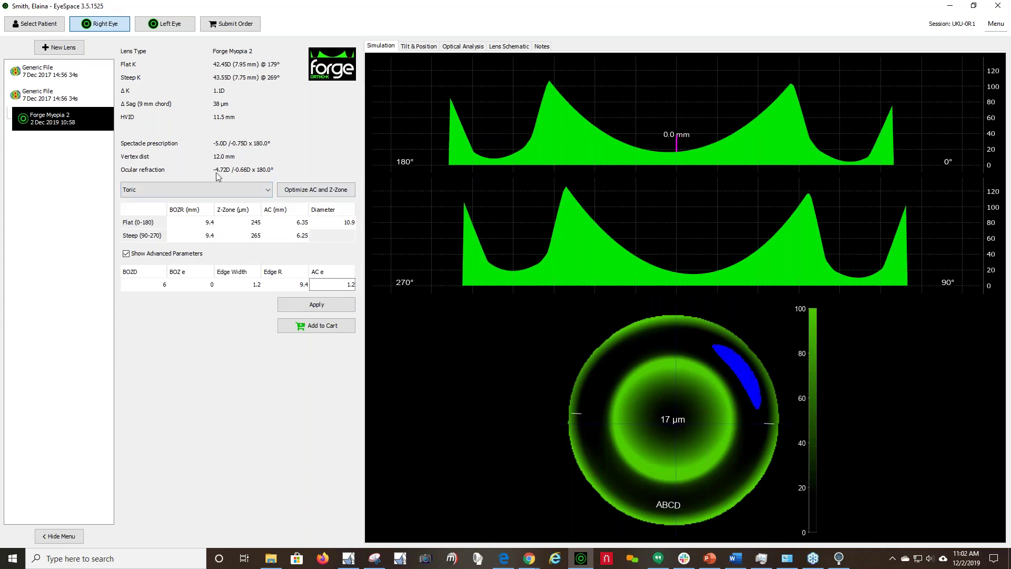
# Step: Add the right lens to the cart as Spherical Power Effect (Compensated Bitoric) and open the order form
pyautogui.click(305, 327)
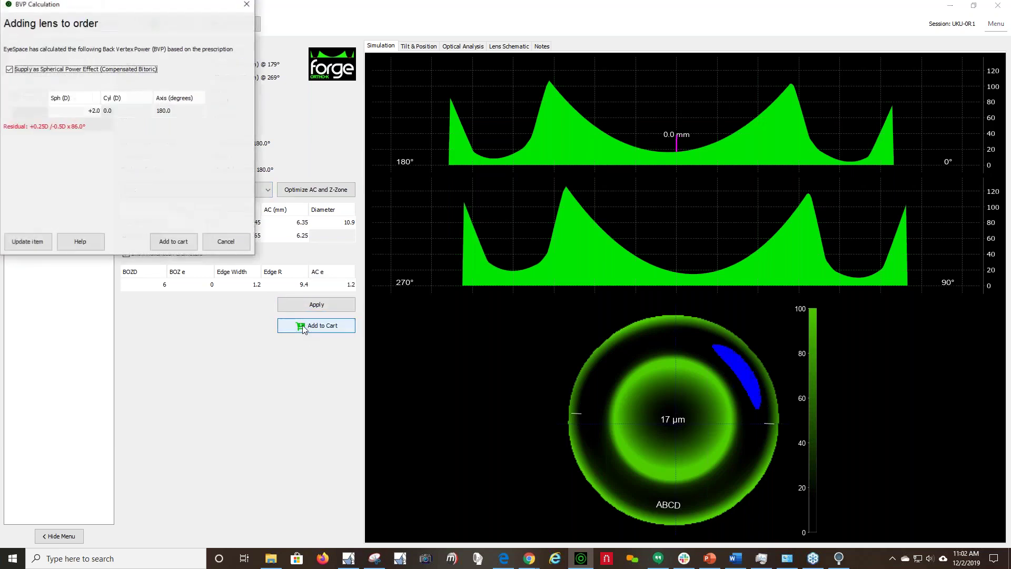
pyautogui.click(168, 244)
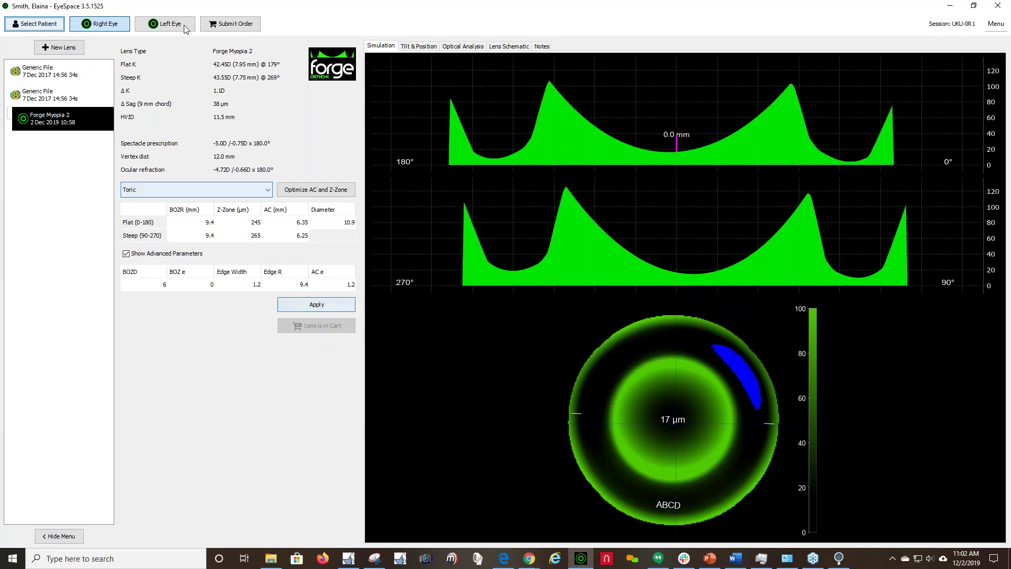
pyautogui.click(230, 29)
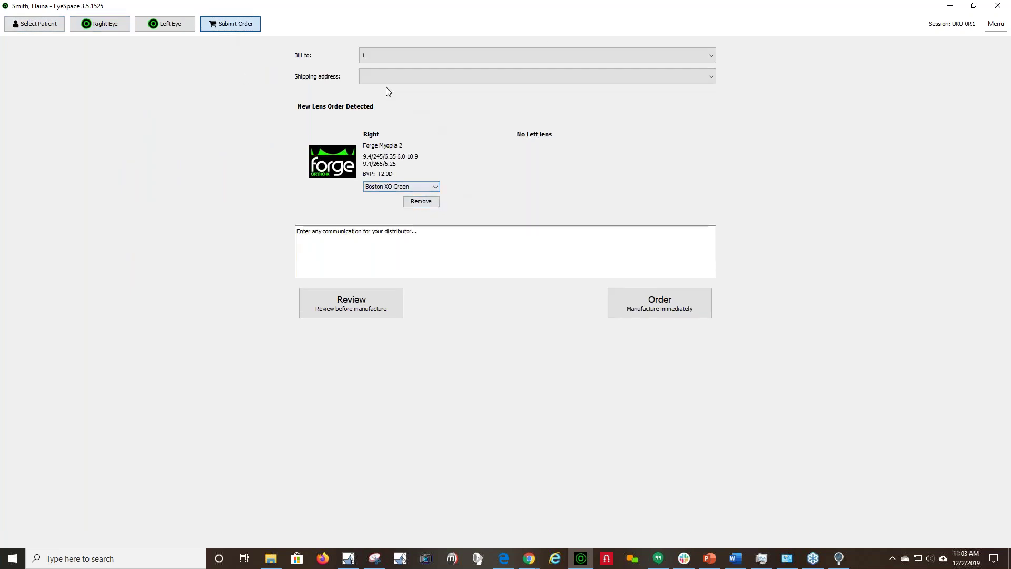
# Step: Keep Boston XO Green as the right lens material and place the cursor in the distributor communication field
pyautogui.click(436, 190)
pyautogui.click(418, 200)
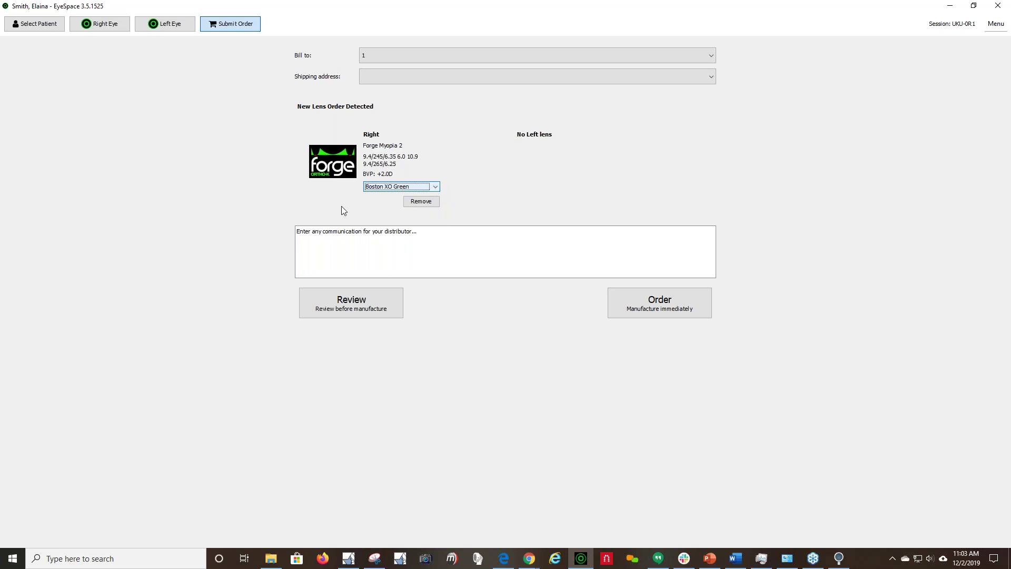
pyautogui.click(339, 235)
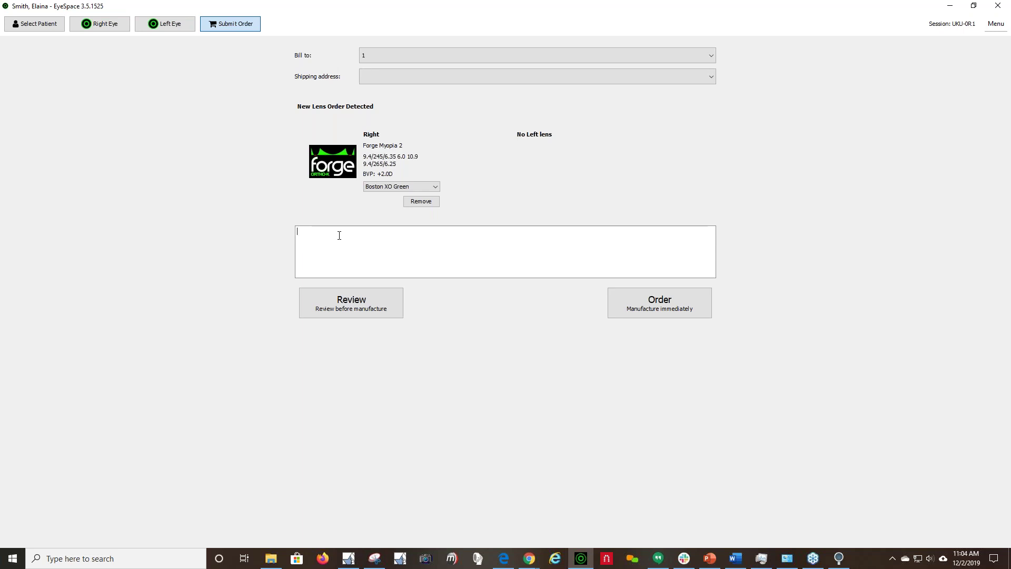
pyautogui.click(339, 235)
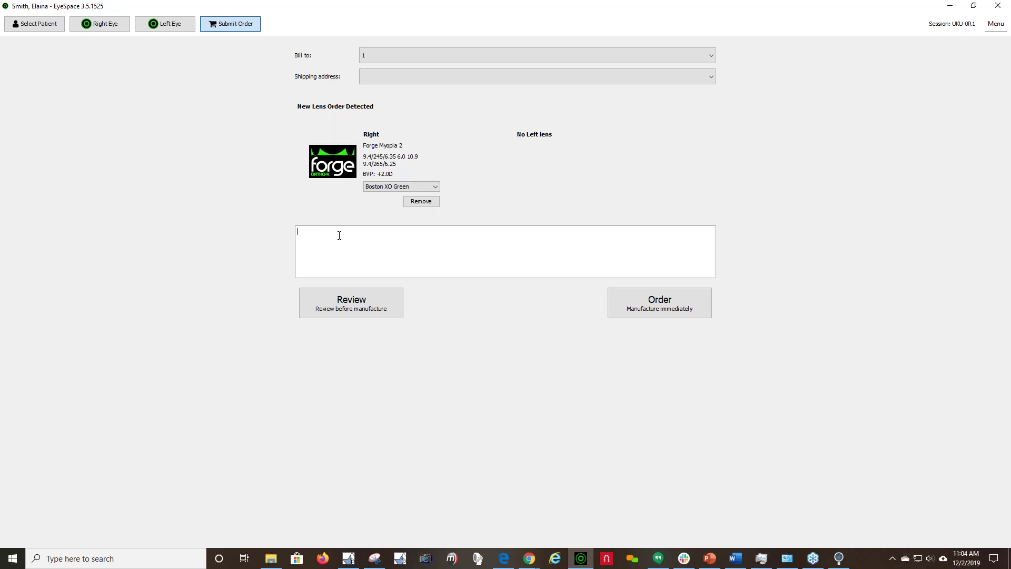